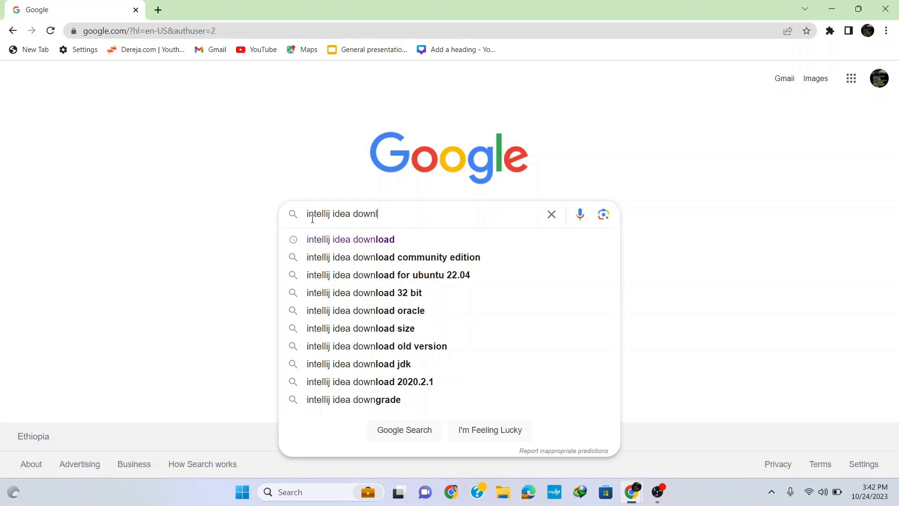
Find the IntelliJ IDEA download page through a Google search and download the Community Edition .exe installer for Windows.
key(Return)
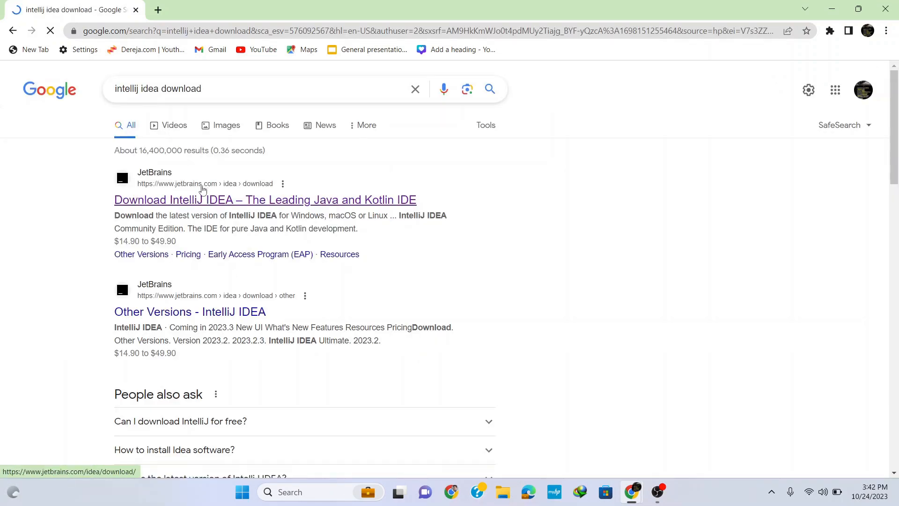
click(178, 201)
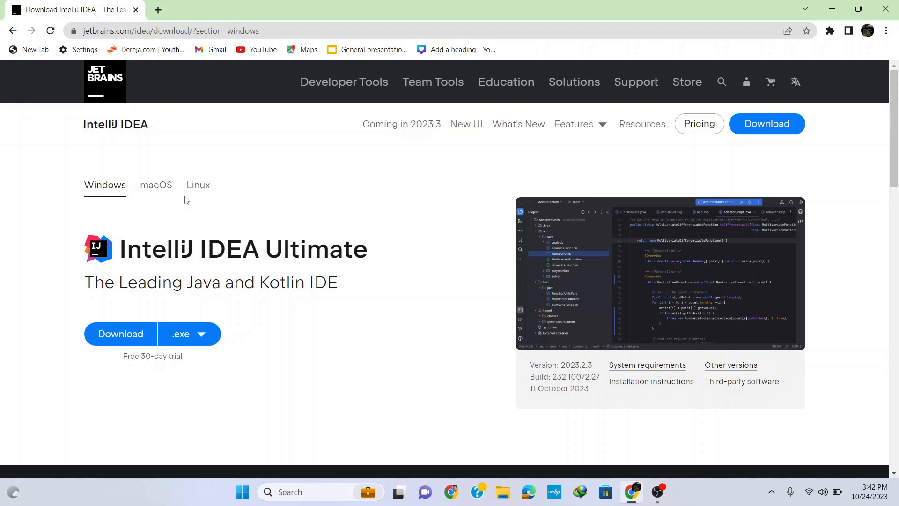
click(155, 331)
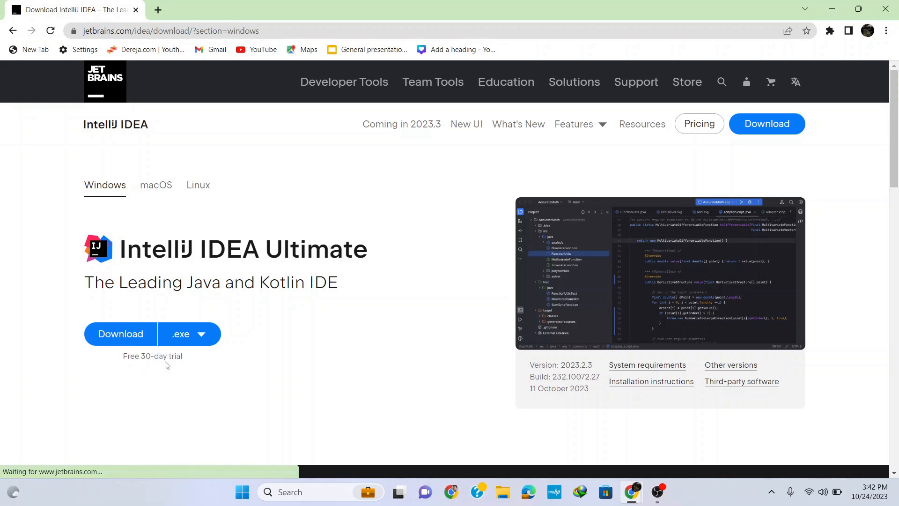
scroll(168, 363, down, 2)
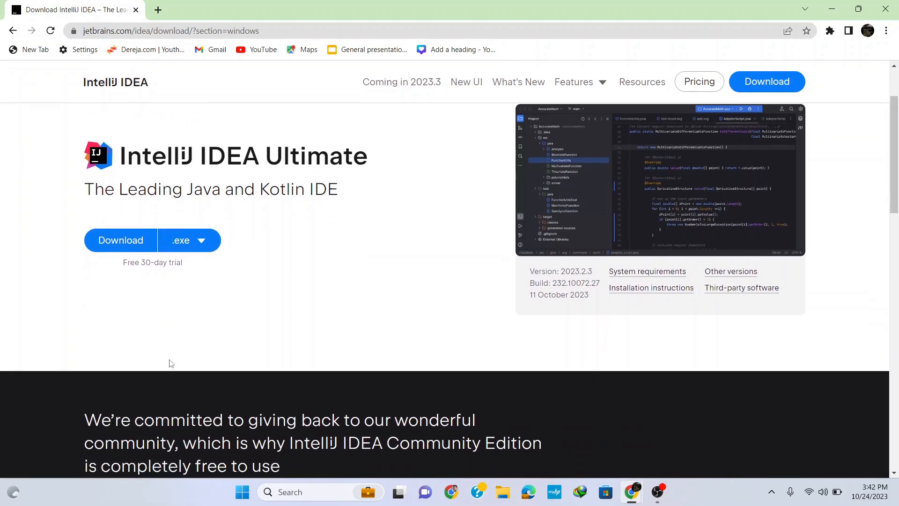
scroll(170, 363, down, 5)
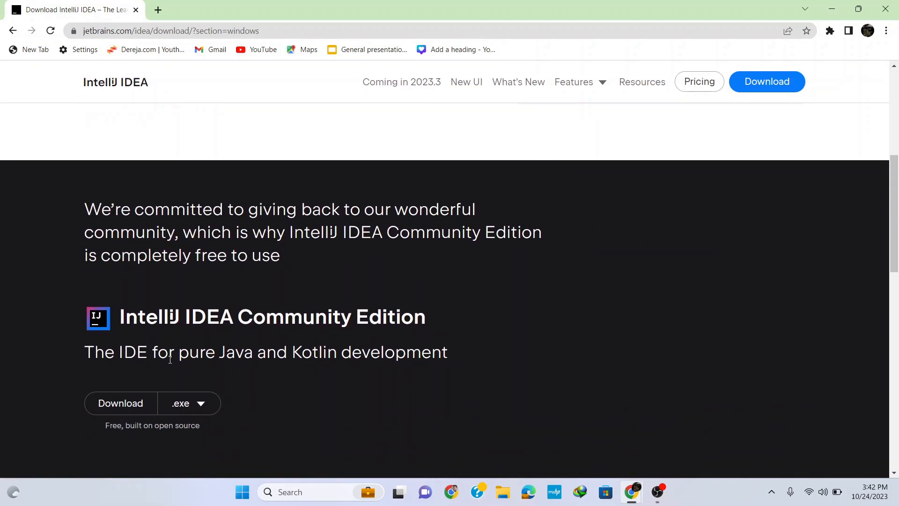
scroll(170, 359, down, 1)
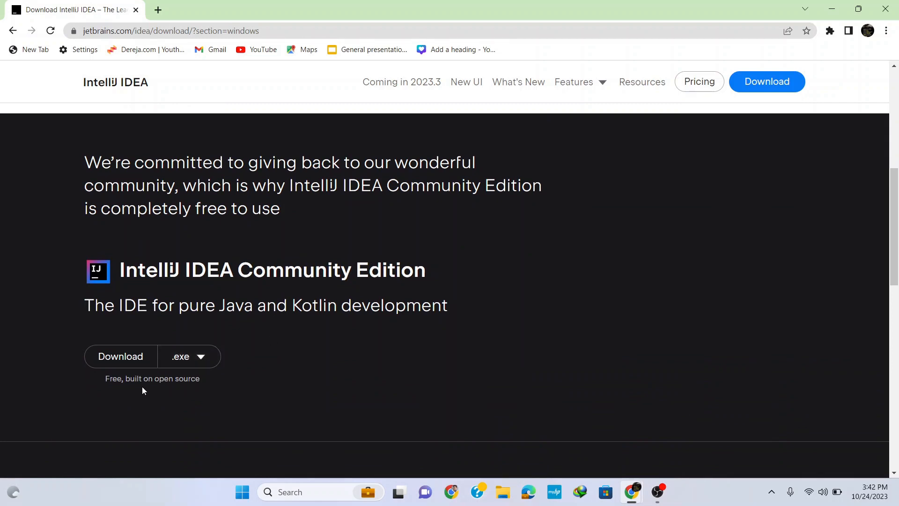
click(135, 360)
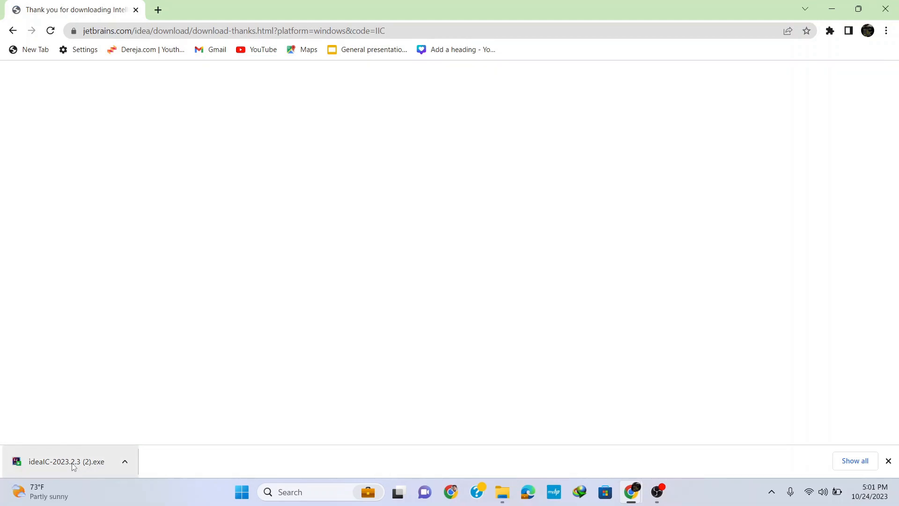
Install IntelliJ IDEA Community Edition from the downloaded installer with desktop shortcut, PATH, "Open Folder as Project" and .java association enabled, choosing to reboot manually.
click(72, 463)
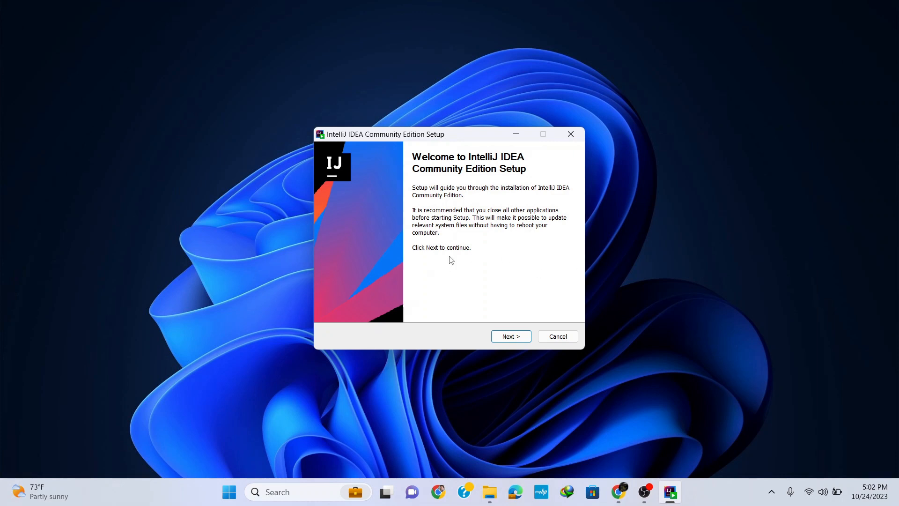
click(509, 338)
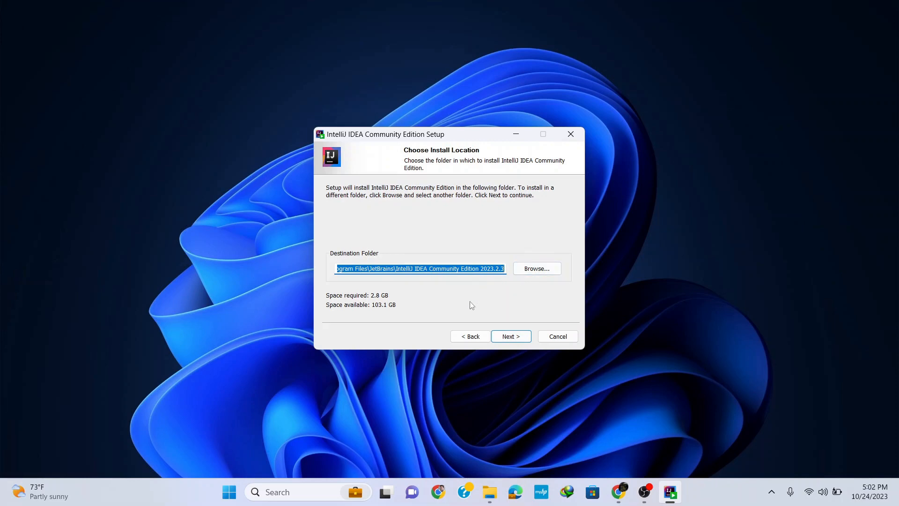
click(513, 337)
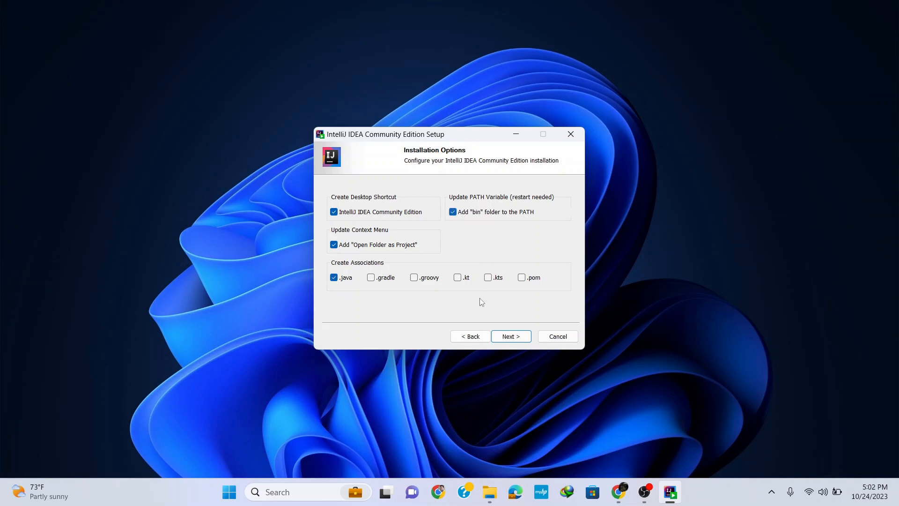
click(514, 337)
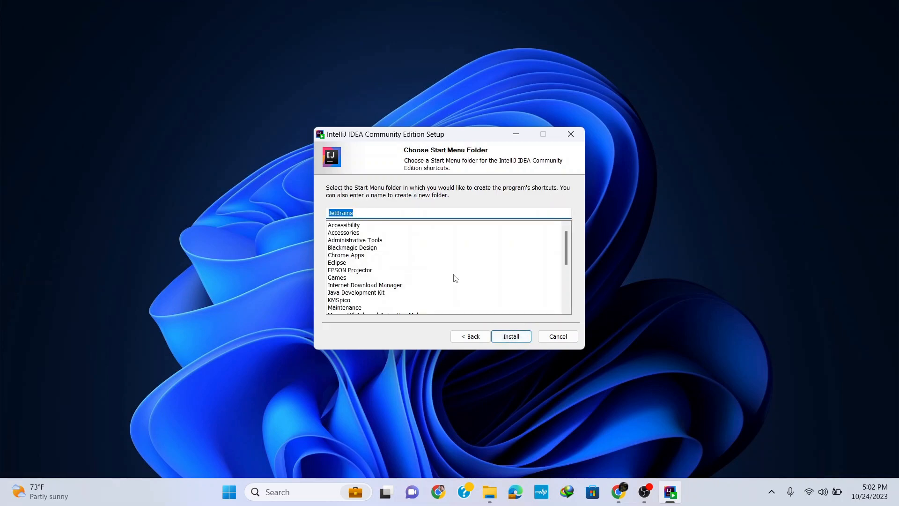
click(516, 338)
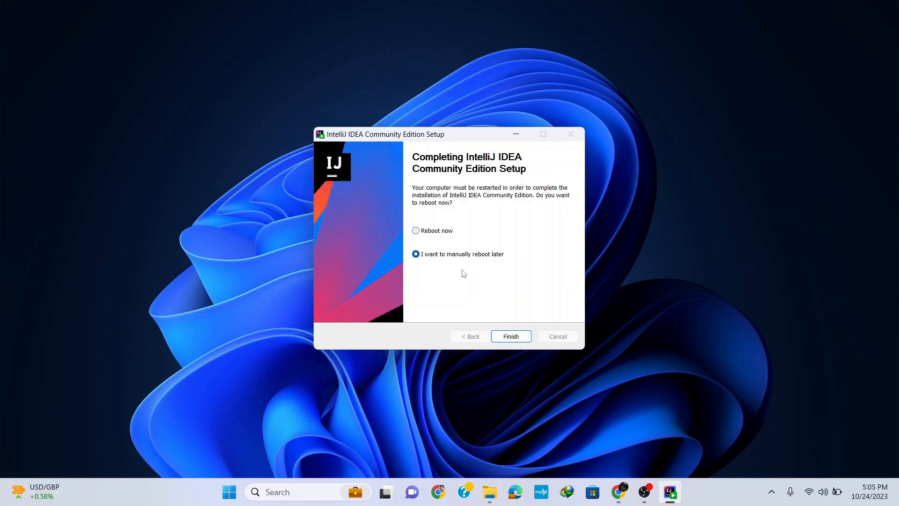
click(510, 336)
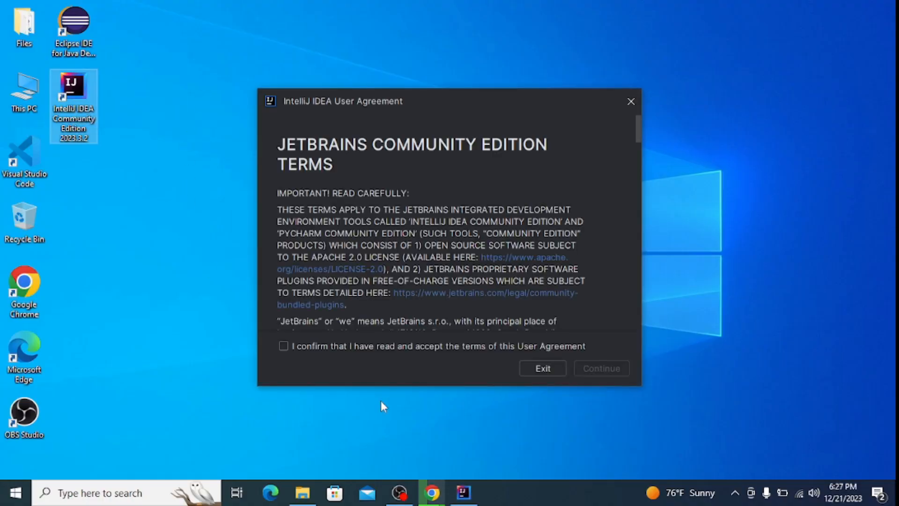
Accept the JetBrains user agreement without sending anonymous statistics, and maximize the IntelliJ IDEA welcome window.
click(300, 346)
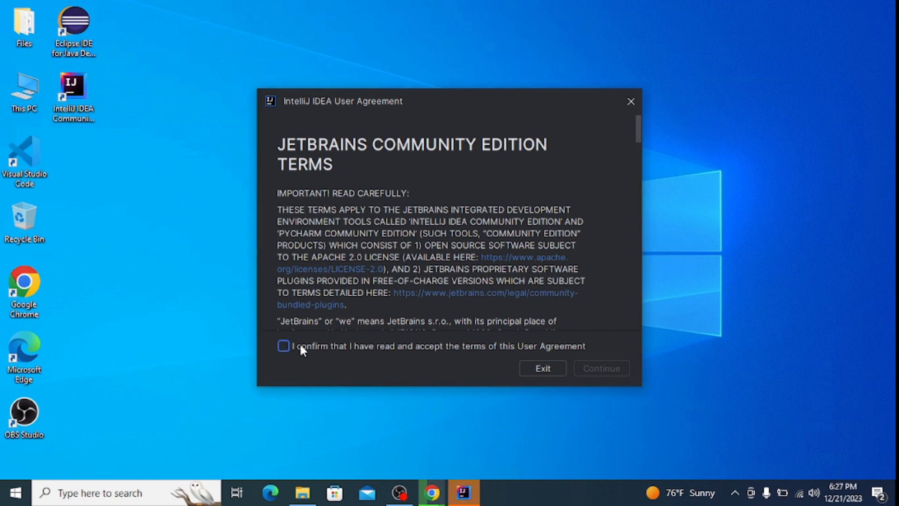
click(602, 369)
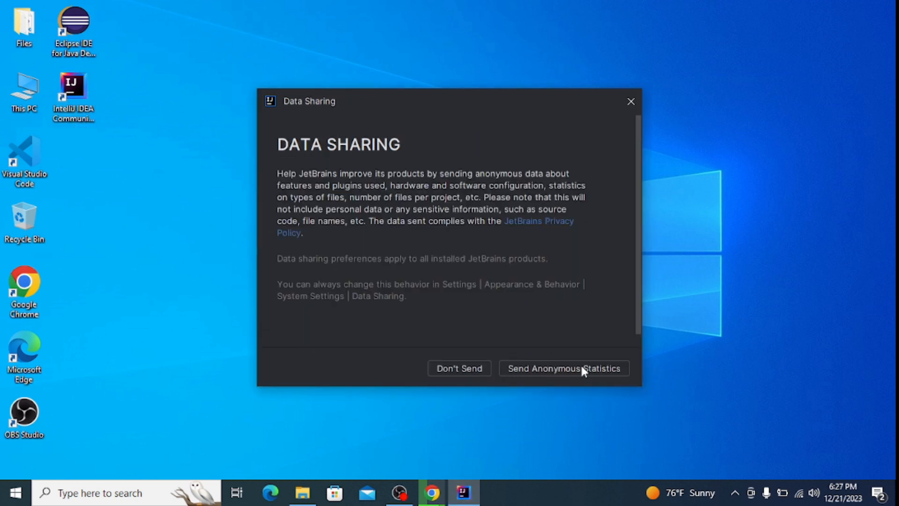
click(459, 368)
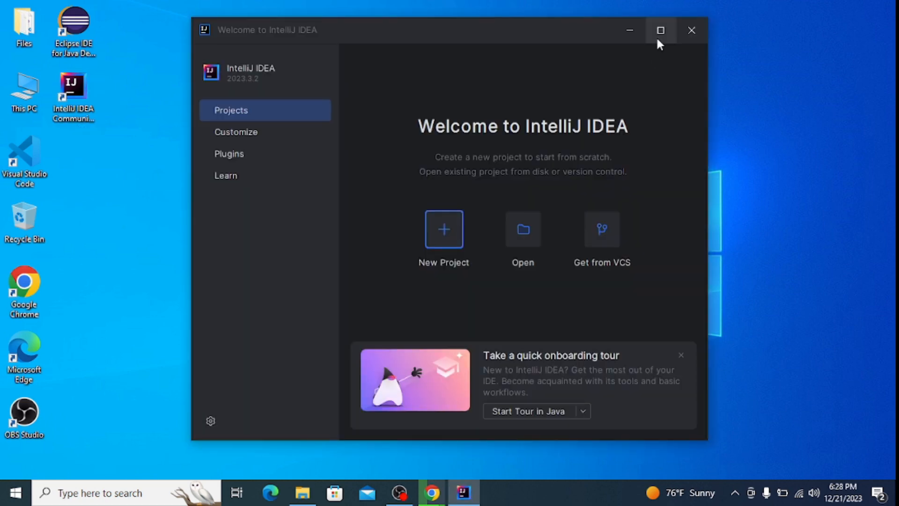
click(660, 31)
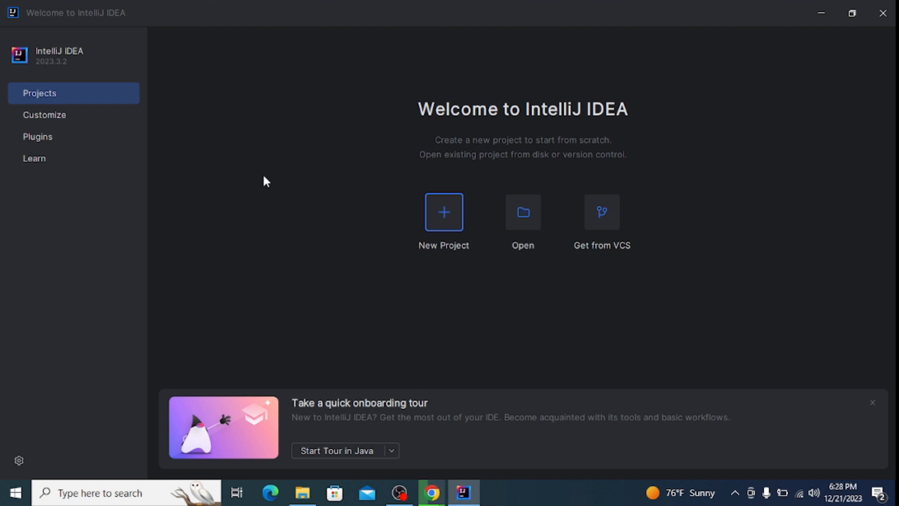
Create a new Java project named HelloWorld with the IntelliJ build system, JDK 21 and sample code with onboarding tips.
click(425, 243)
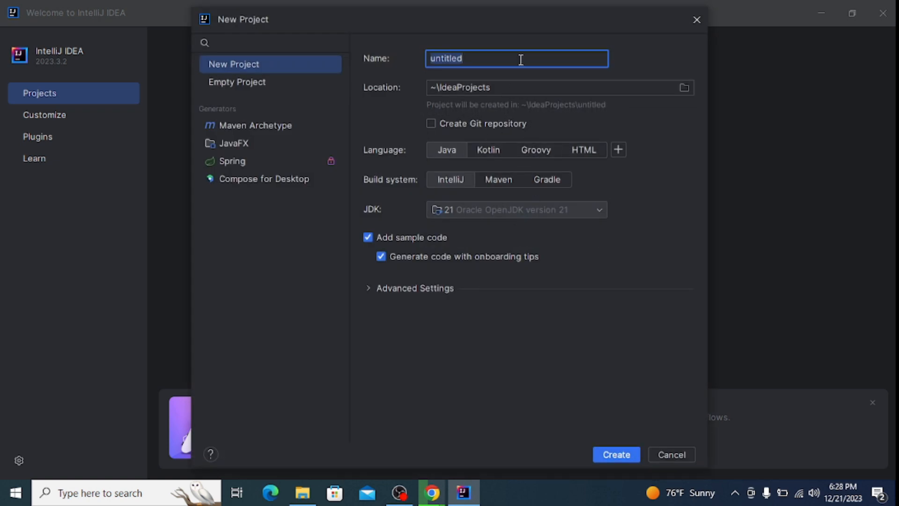
click(599, 209)
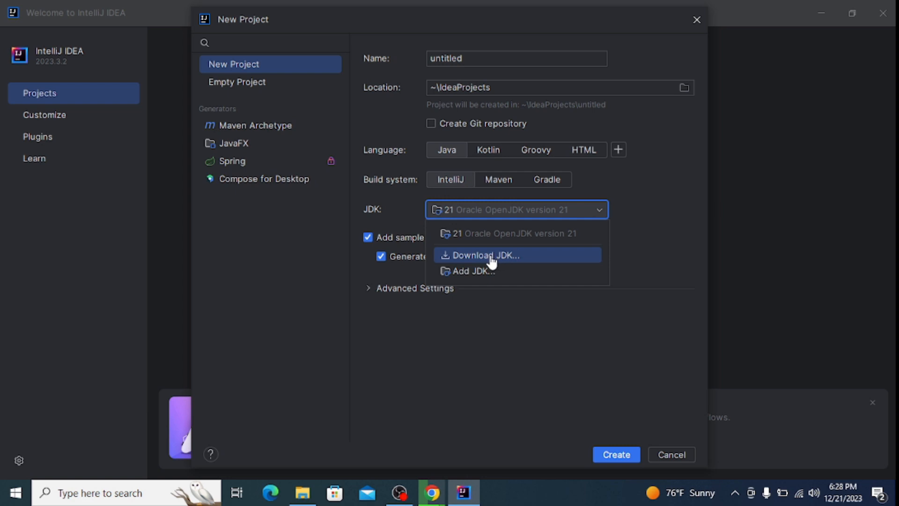
click(590, 204)
click(464, 63)
double_click(464, 63)
text(Hello)
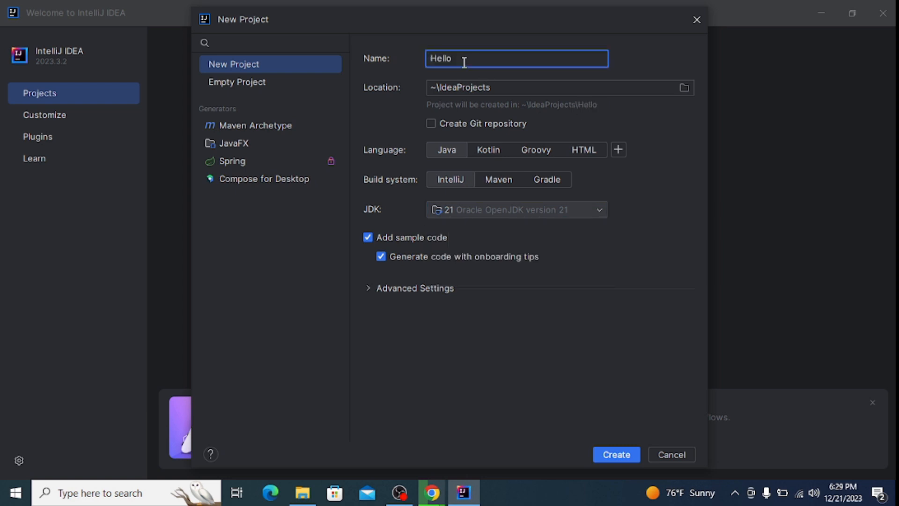
text(World)
click(616, 454)
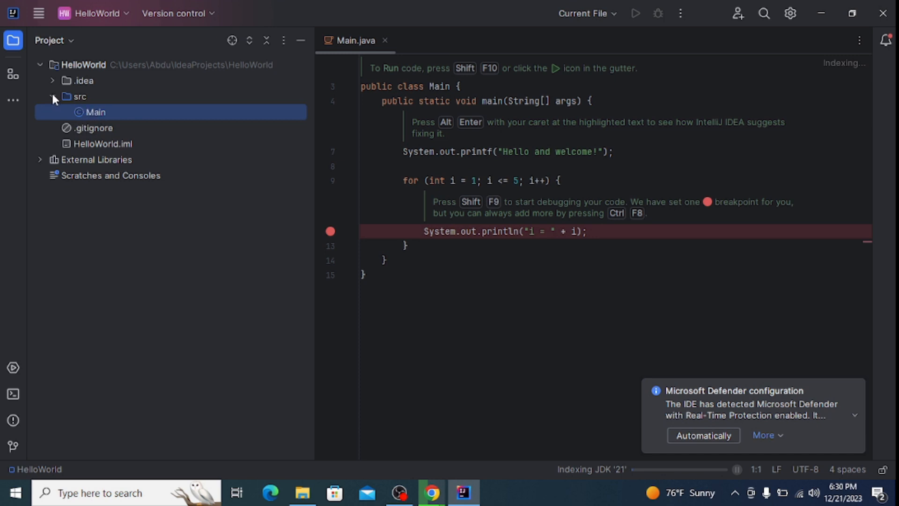
Open the Main class in the src folder, run Main.java and view its console output from the beginning.
click(52, 93)
click(95, 114)
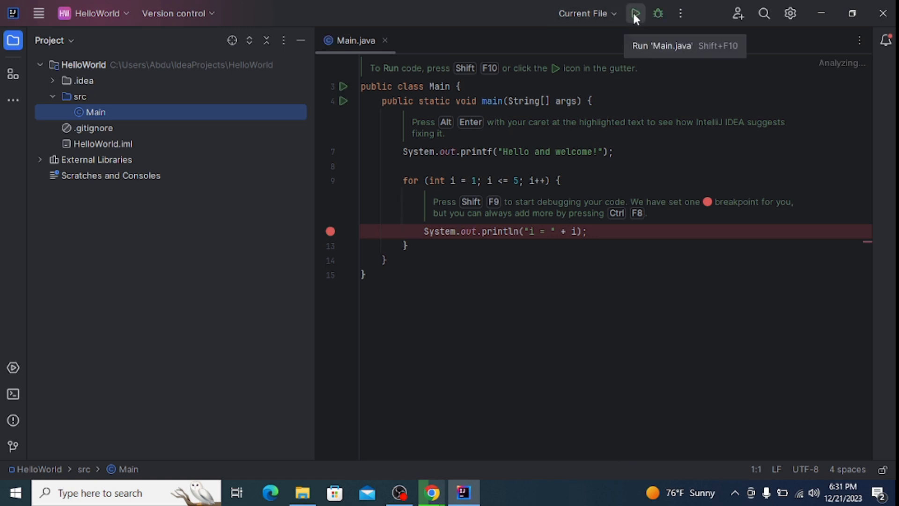
click(633, 12)
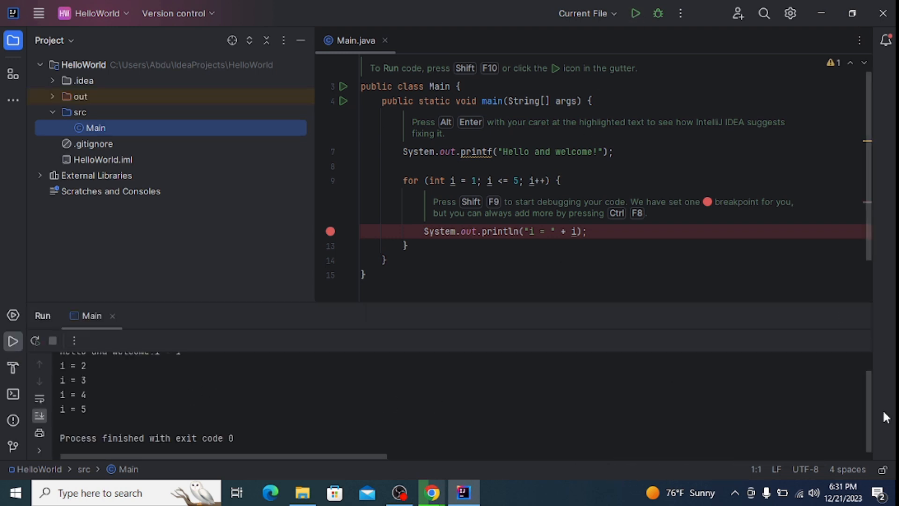
drag(866, 408, 866, 377)
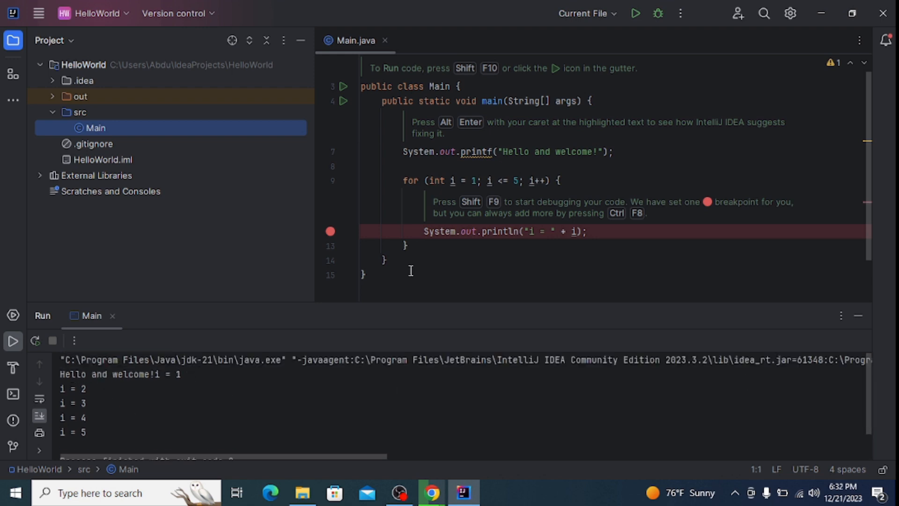
Reduce the main method to printing "Welcome to Kerim Academy!" by removing the for loop and replacing the greeting, and rerun Main.java.
drag(413, 248, 398, 180)
key(Delete)
drag(555, 151, 505, 151)
key(Delete)
click(540, 152)
text(to Kerim Academy)
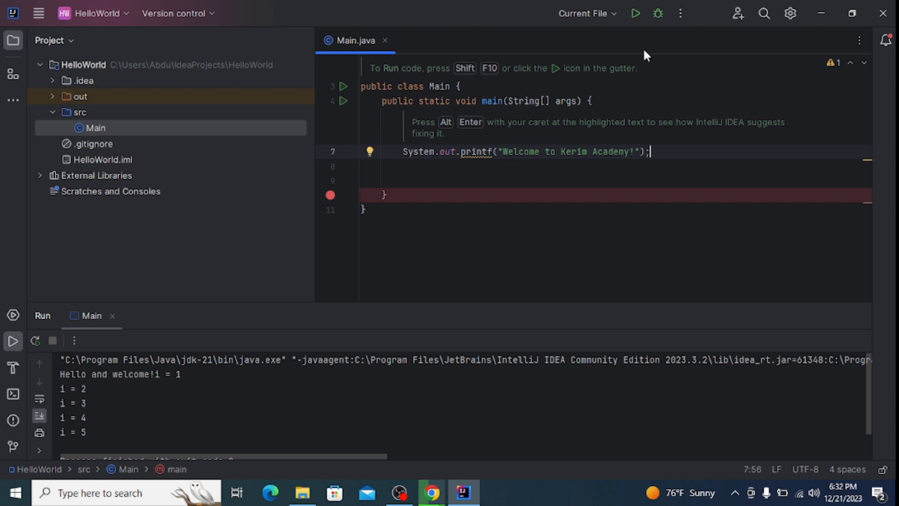
click(634, 14)
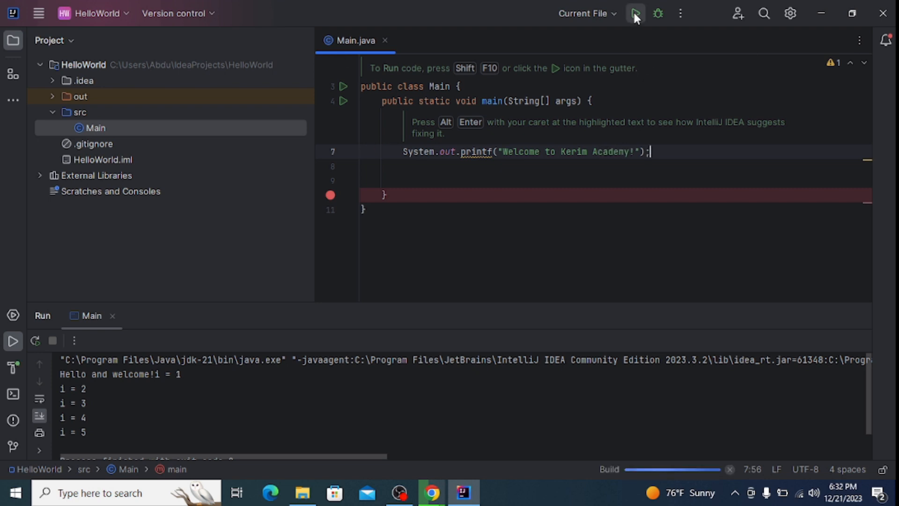